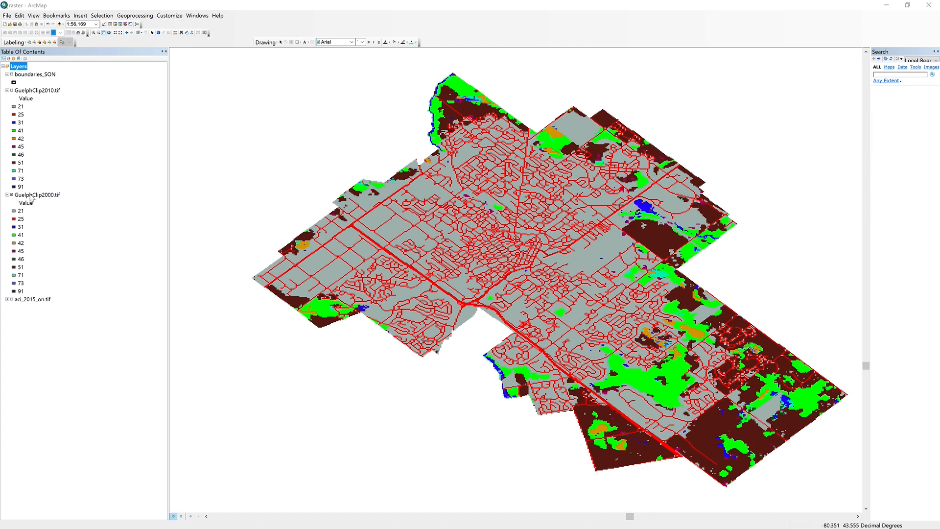
# Step: Highlight the value 21 cells and the value 41 cells through the GuelphClip2000.tif attribute table, then close it and clear the selection
pyautogui.rightClick(31, 198)
pyautogui.click(45, 219)
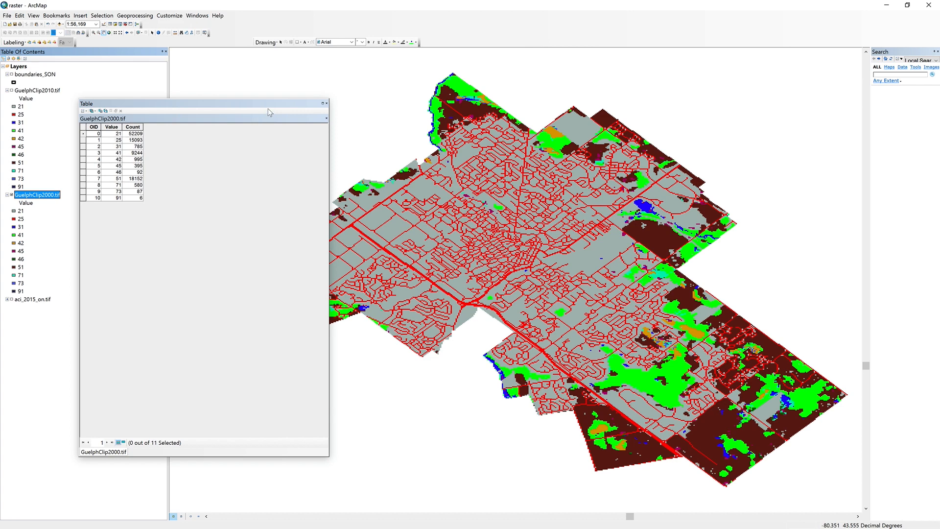
pyautogui.click(83, 135)
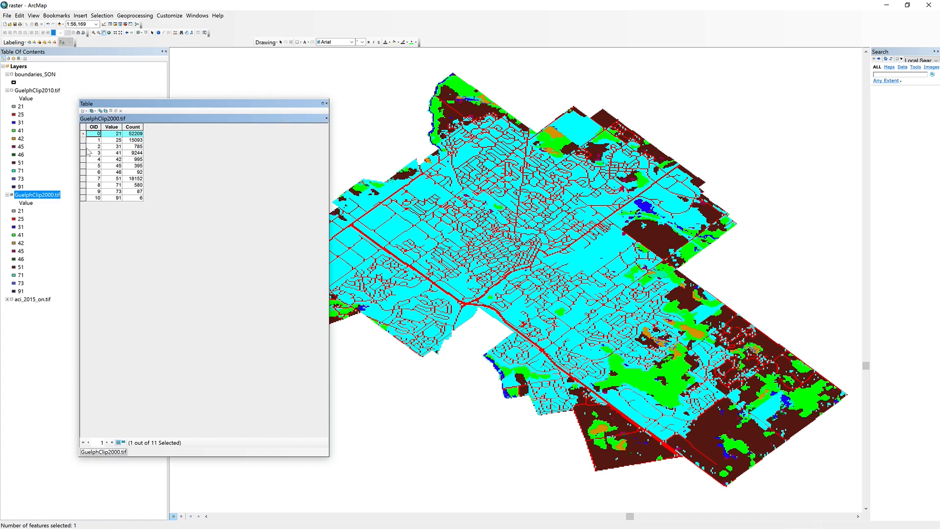
pyautogui.click(84, 153)
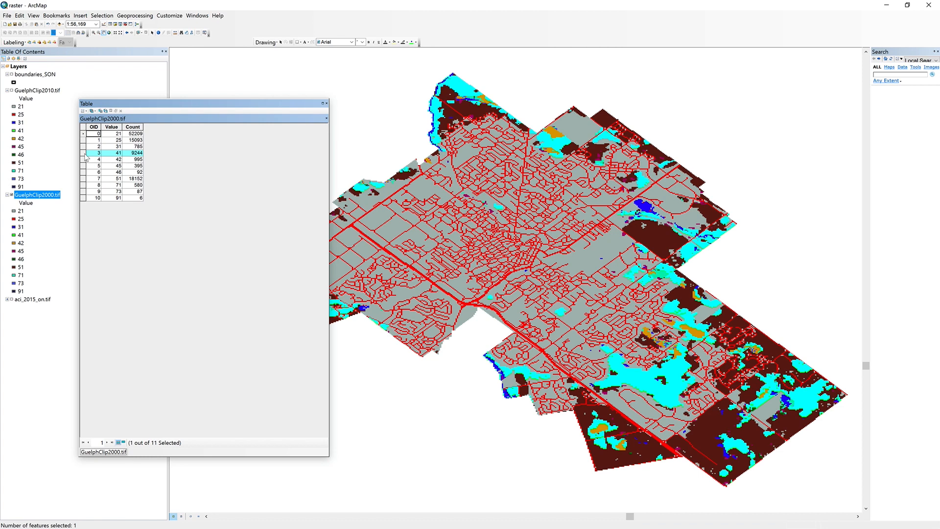
pyautogui.click(326, 104)
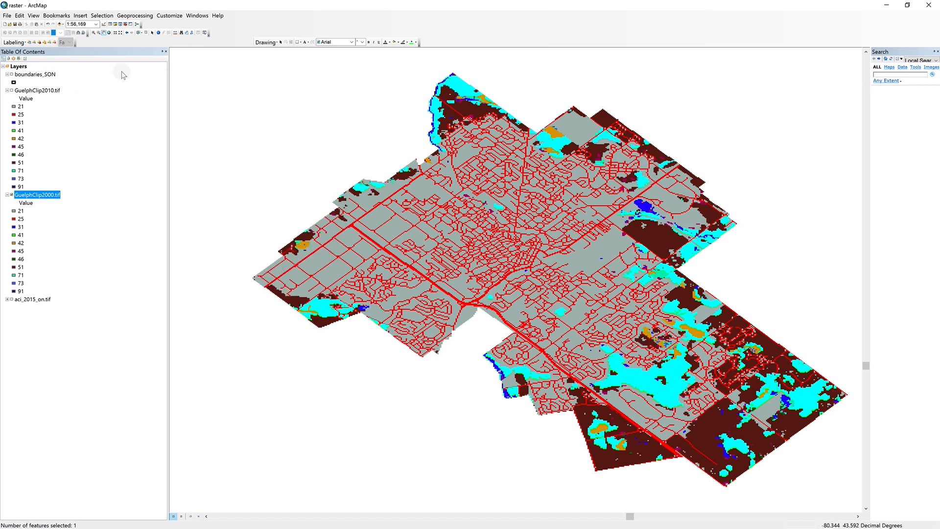
pyautogui.click(146, 32)
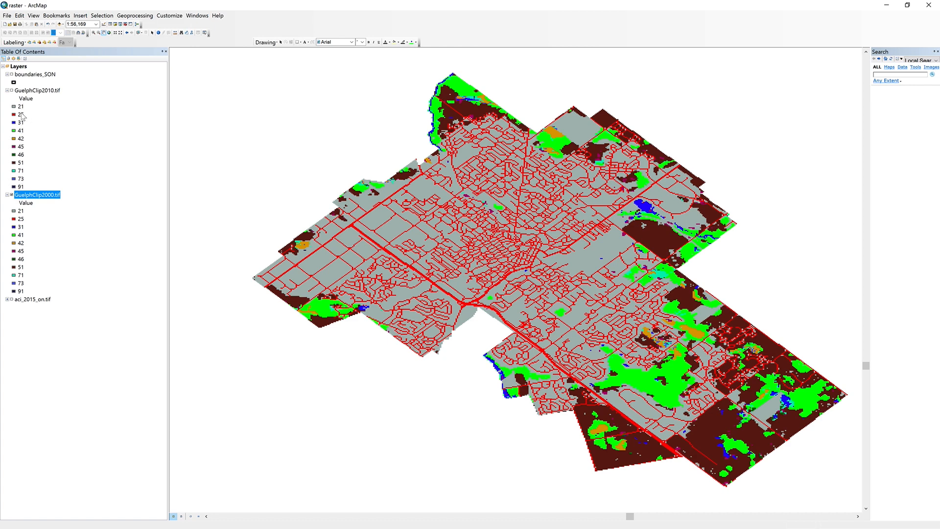
# Step: Toggle the GuelphClip2010.tif layer on and off over GuelphClip2000.tif to compare land cover, leaving the 2010 layer displayed
pyautogui.click(12, 91)
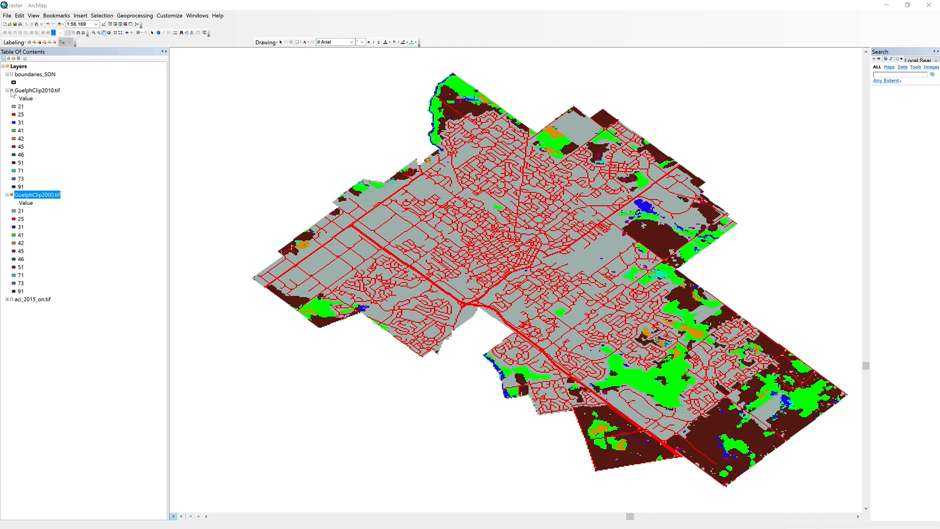
pyautogui.click(11, 92)
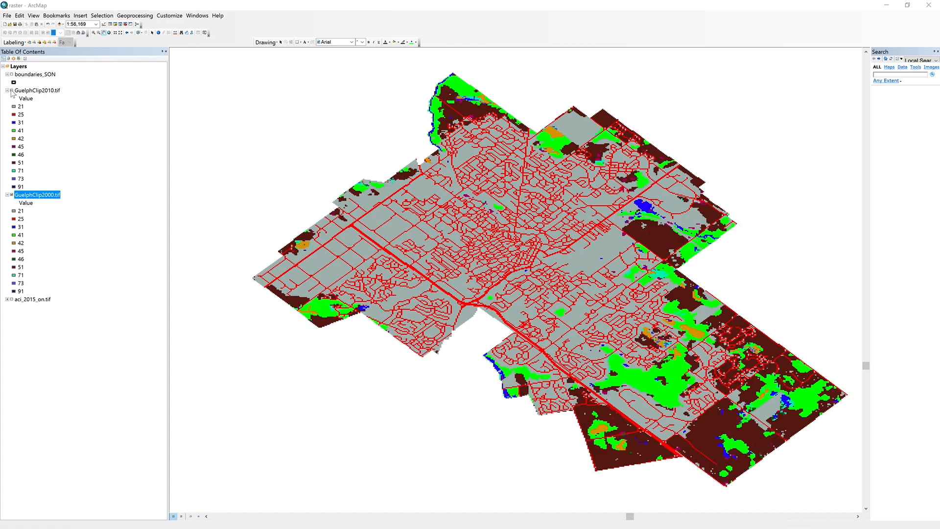
pyautogui.click(12, 91)
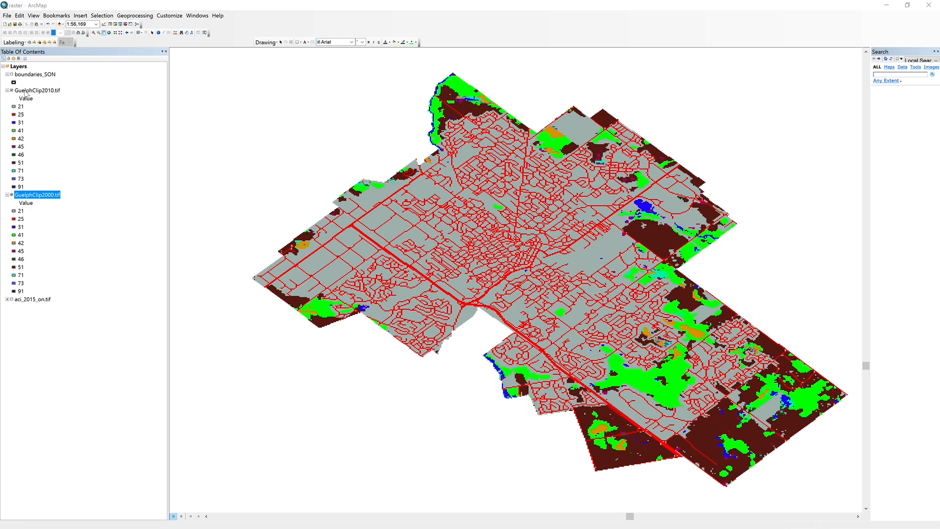
pyautogui.click(12, 91)
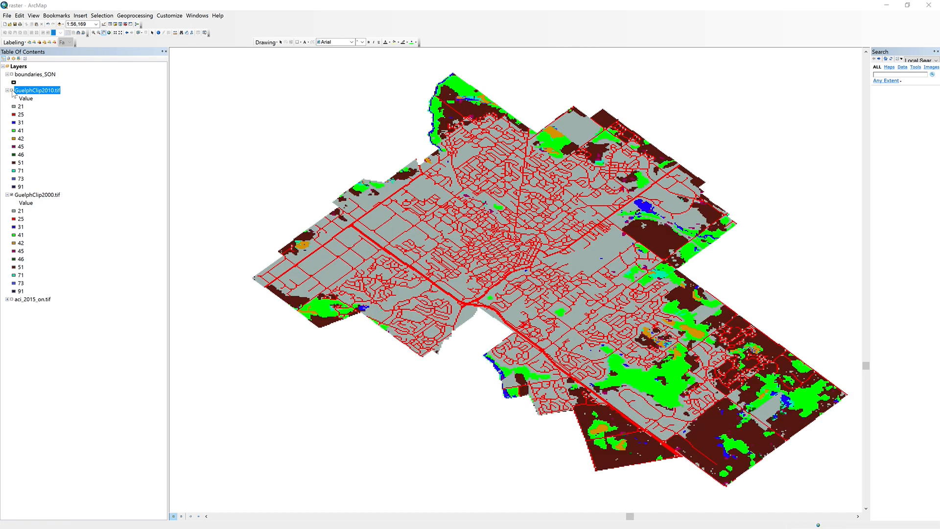
pyautogui.click(12, 91)
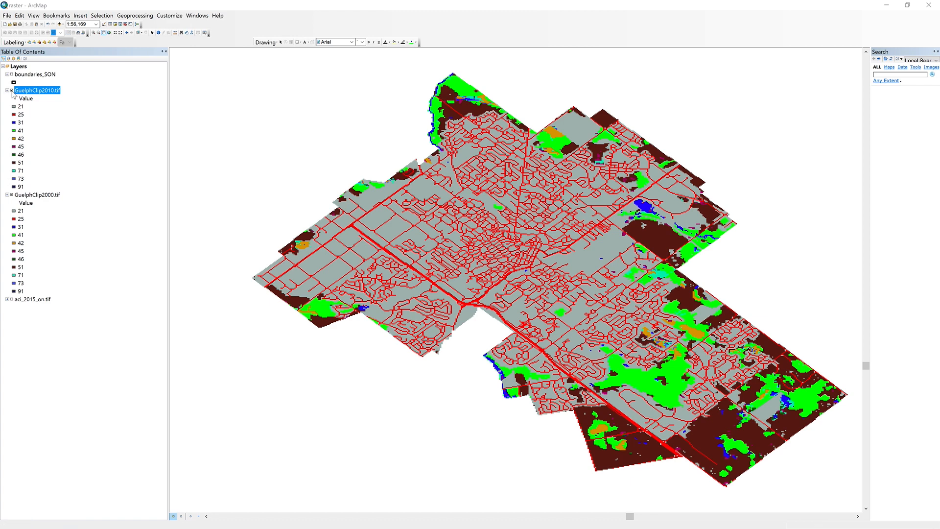
pyautogui.click(13, 91)
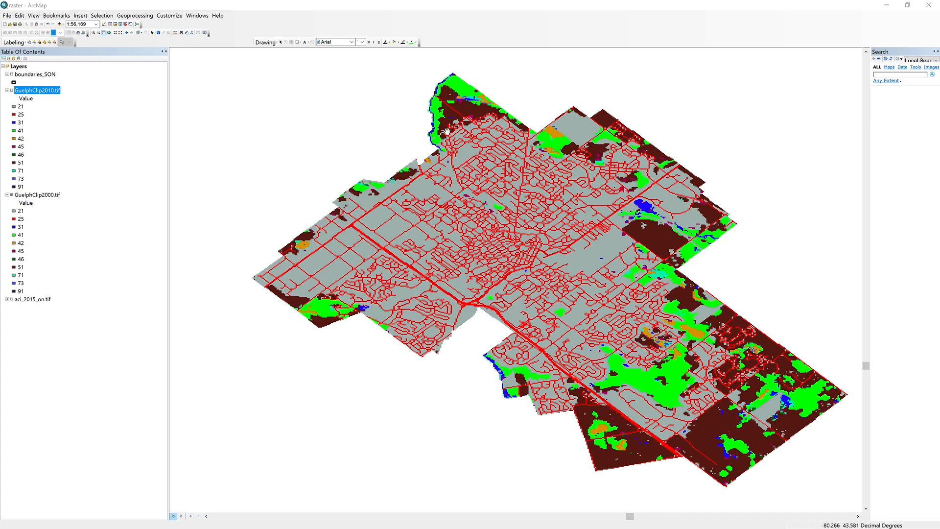
pyautogui.click(12, 91)
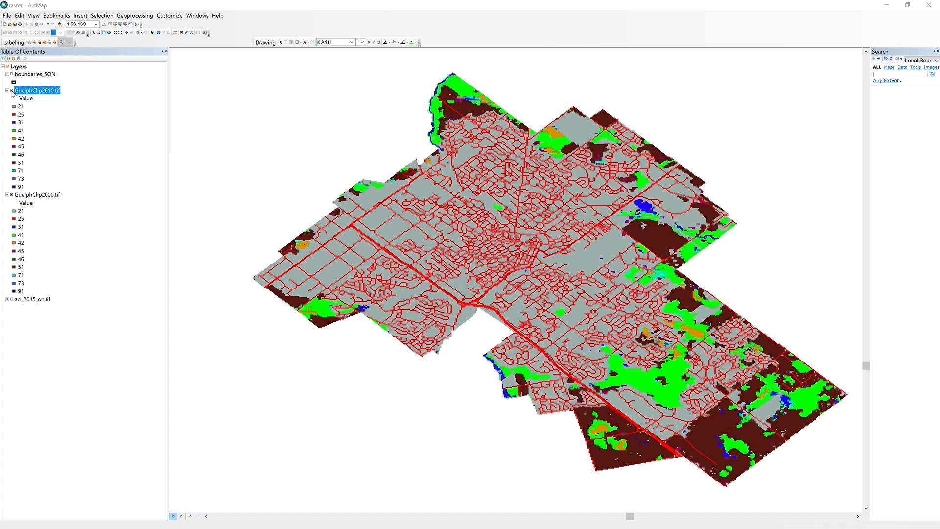
pyautogui.click(12, 91)
pyautogui.click(12, 91)
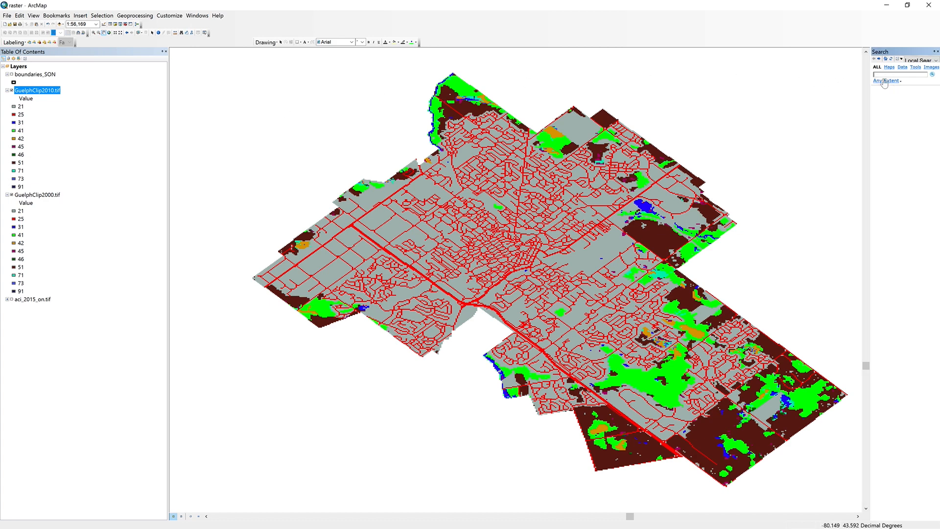
# Step: Search for "raster calculator" and open the Spatial Analyst Raster Calculator tool ready for a map algebra expression
pyautogui.write('raster calcul')
pyautogui.write('ator')
pyautogui.press('Return')
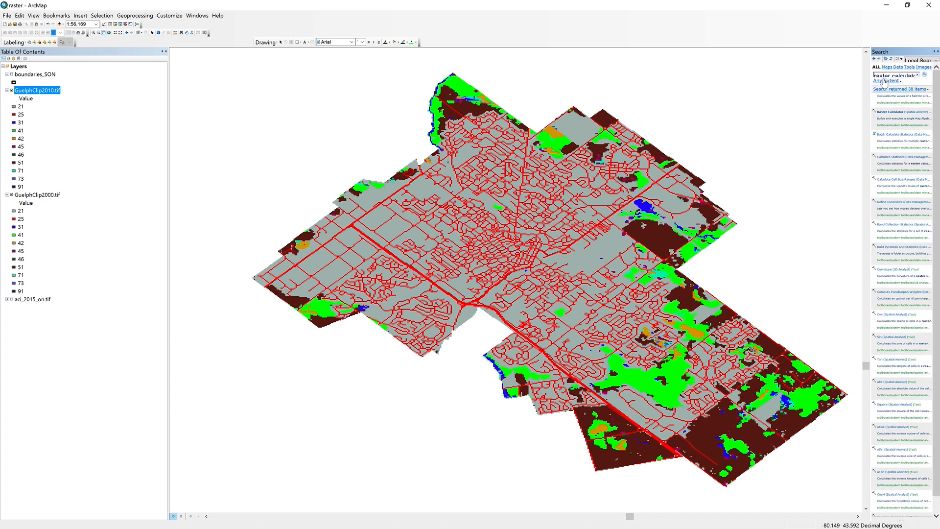
pyautogui.click(889, 113)
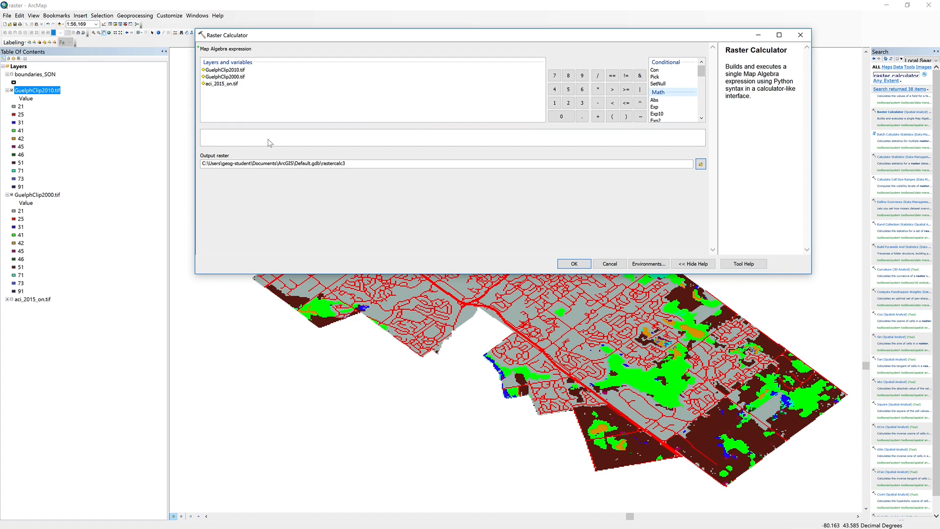
pyautogui.click(220, 144)
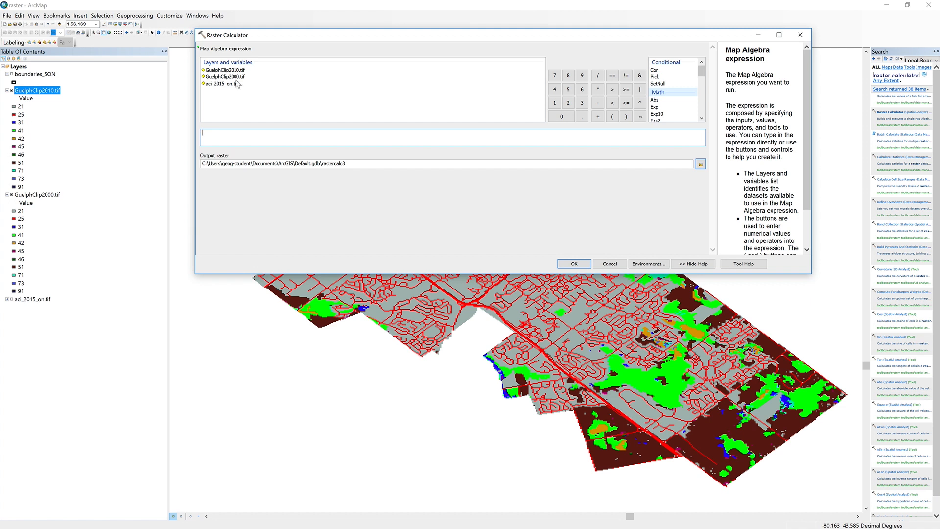
# Step: Build the map algebra expression "GuelphClip2000.tif" == 41 & "GuelphClip2010.tif" == 21
pyautogui.doubleClick(234, 78)
pyautogui.click(612, 77)
pyautogui.click(555, 89)
pyautogui.click(555, 103)
pyautogui.click(640, 76)
pyautogui.doubleClick(219, 71)
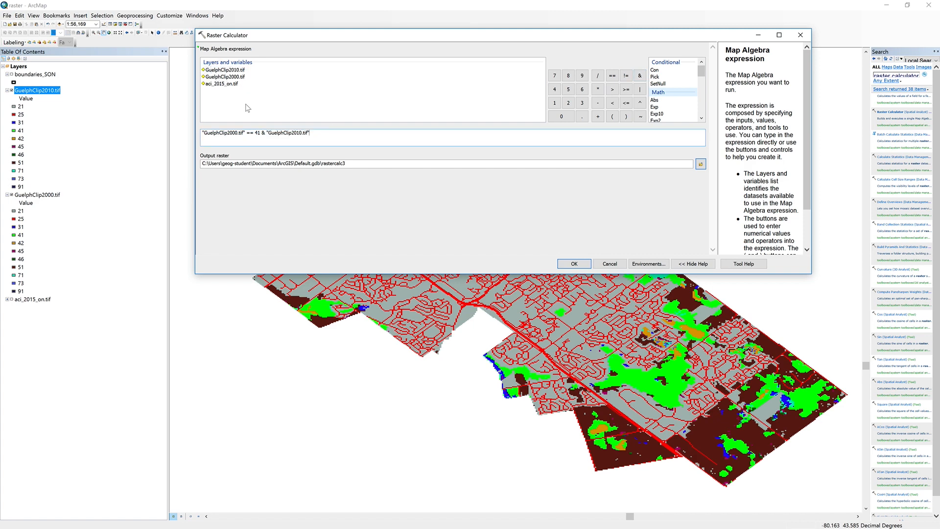
pyautogui.click(612, 76)
pyautogui.click(568, 103)
pyautogui.click(554, 103)
# Step: Enclose each of the two conditions in parentheses and run the calculation with rastercalc3 as the output raster
pyautogui.write(')')
pyautogui.write('(')
pyautogui.click(260, 135)
pyautogui.write(')')
pyautogui.click(202, 133)
pyautogui.write('(')
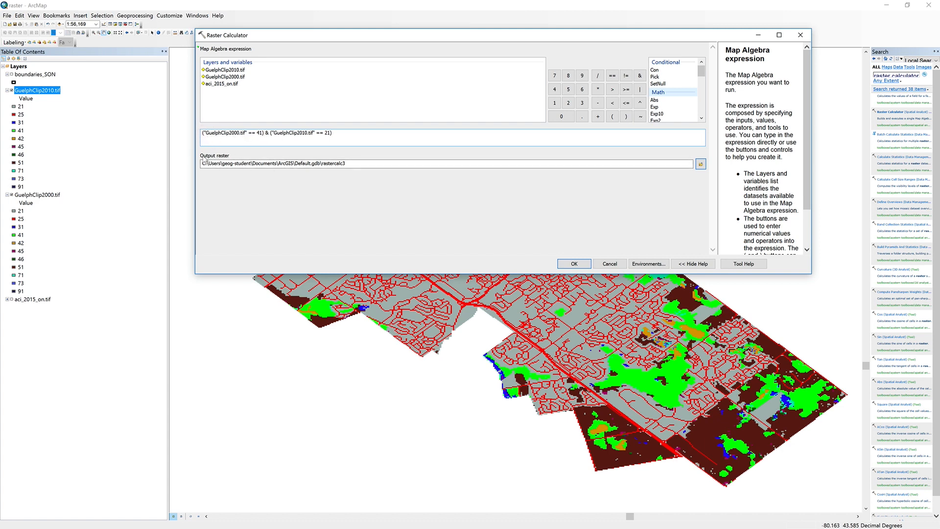
pyautogui.click(413, 137)
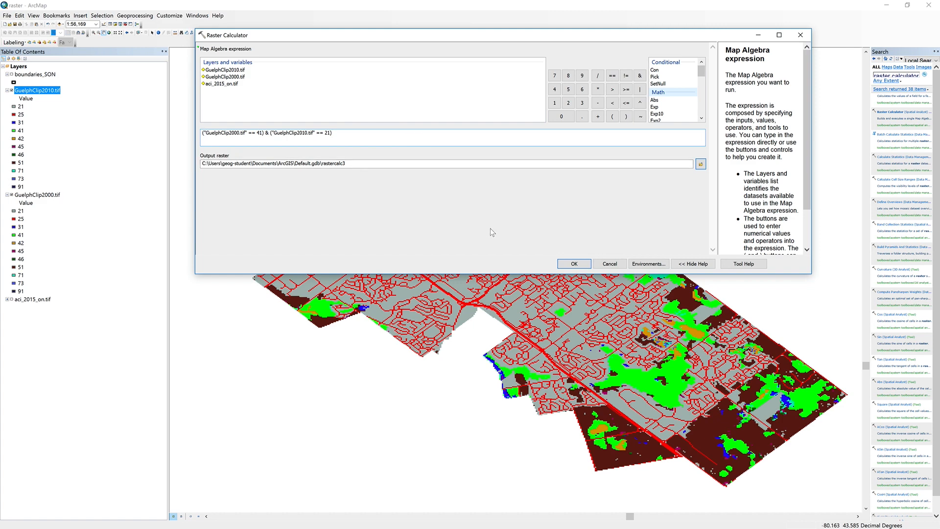
pyautogui.click(574, 264)
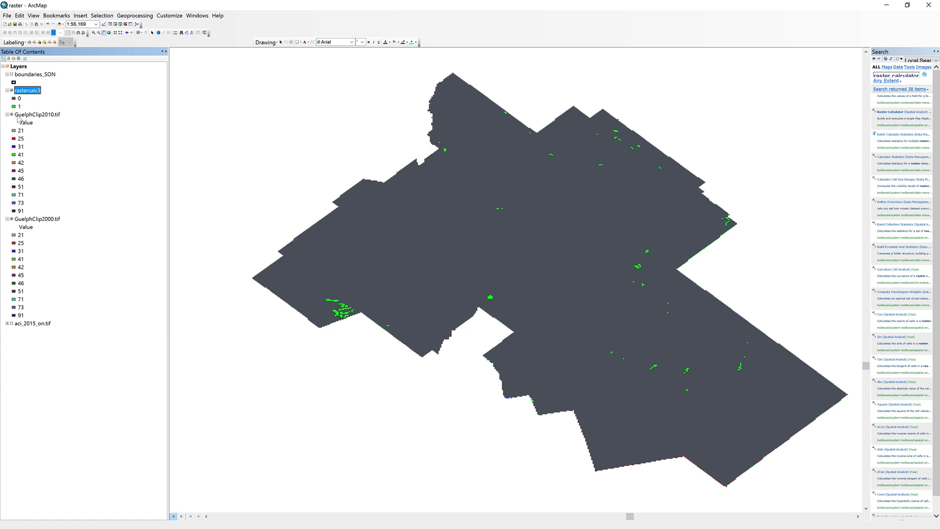
# Step: Open the rastercalc3 attribute table, select the value 1 row to highlight its cells on the map, and close the table
pyautogui.rightClick(25, 90)
pyautogui.click(55, 113)
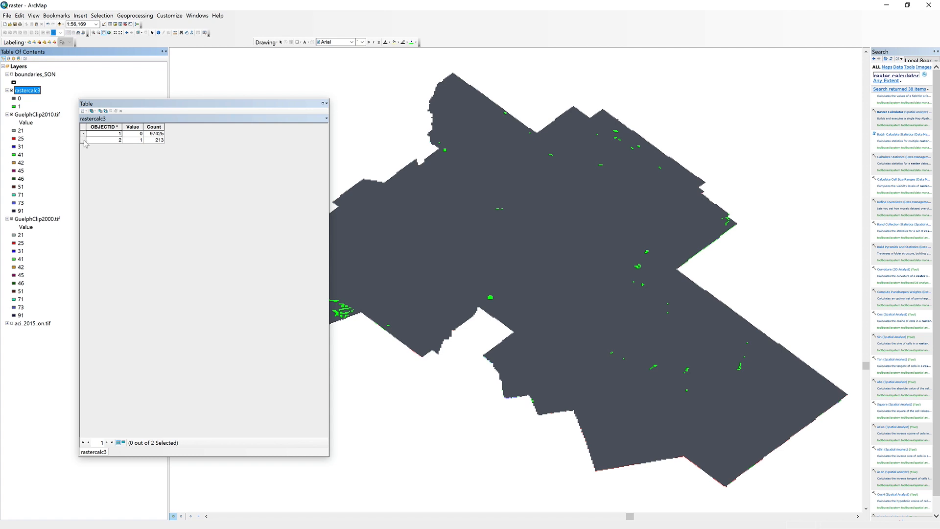
pyautogui.click(84, 140)
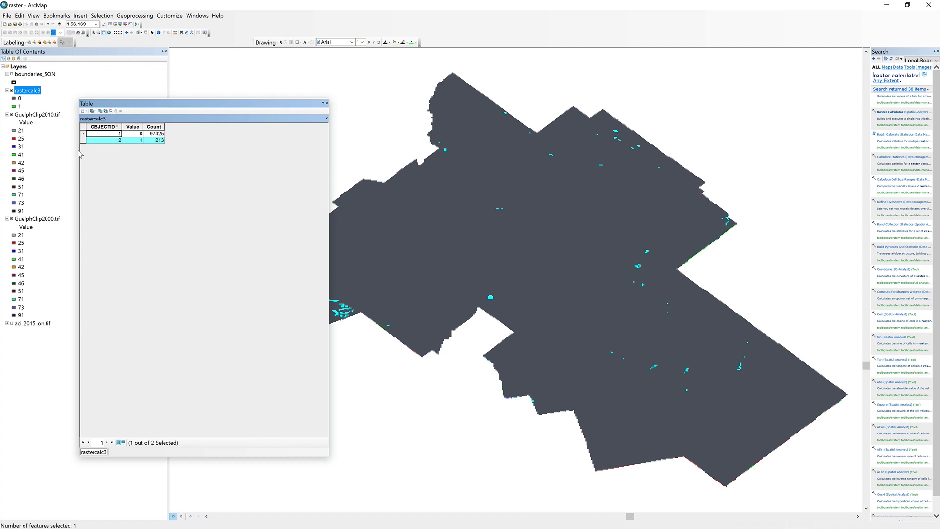
pyautogui.click(327, 104)
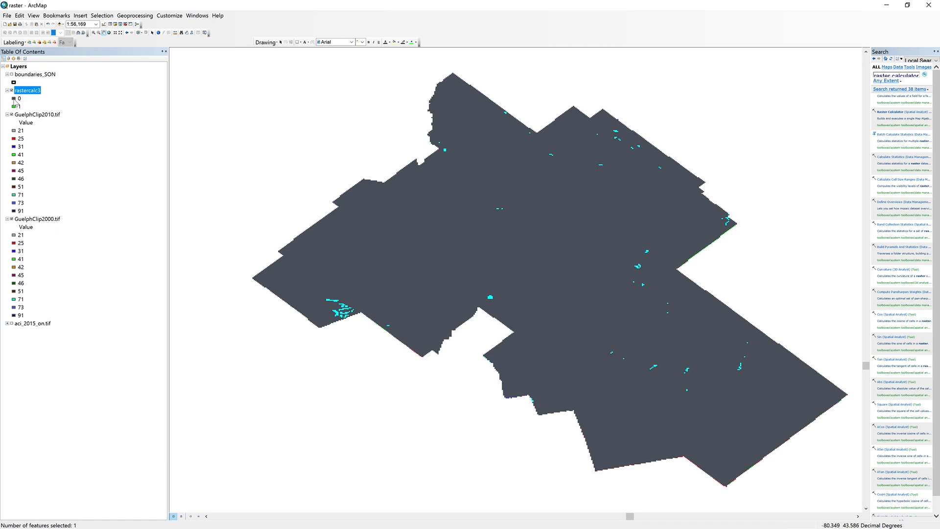
# Step: Change the symbol of value 0 in rastercalc3 to Hollow
pyautogui.click(14, 101)
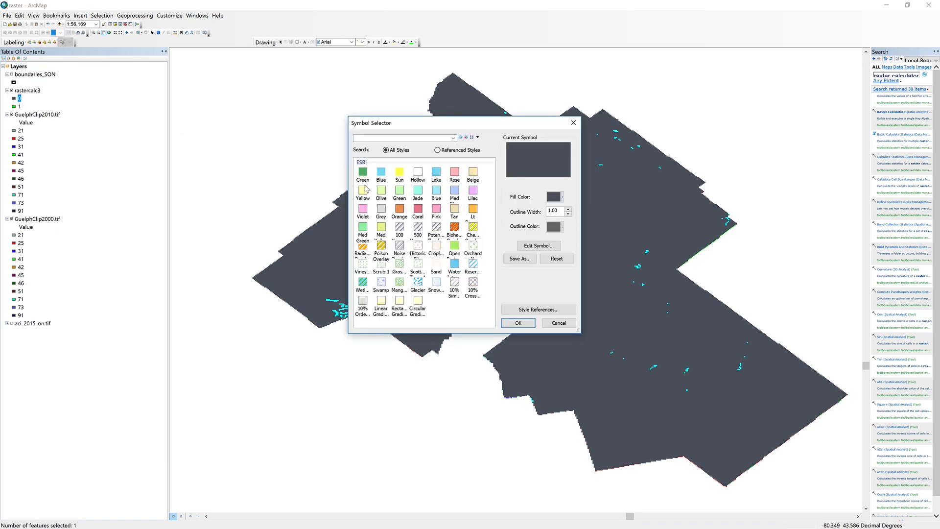
pyautogui.click(416, 177)
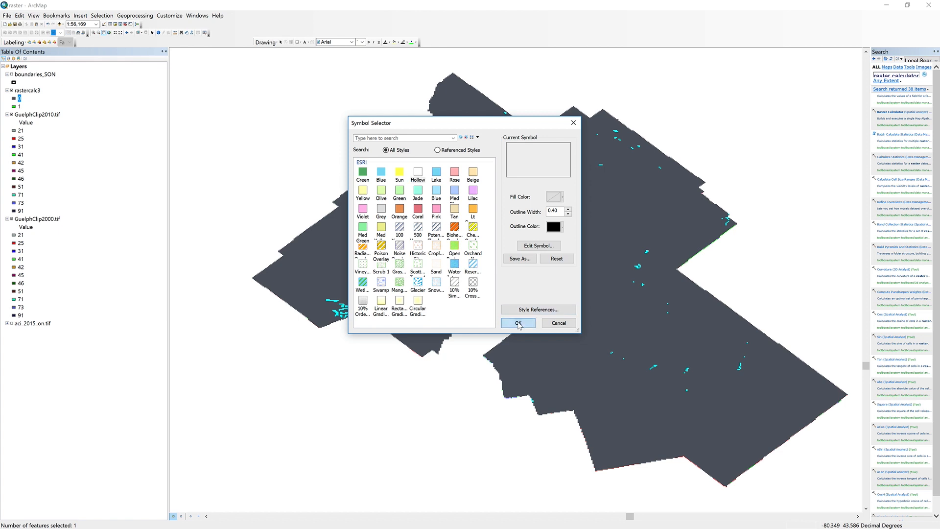
pyautogui.click(518, 323)
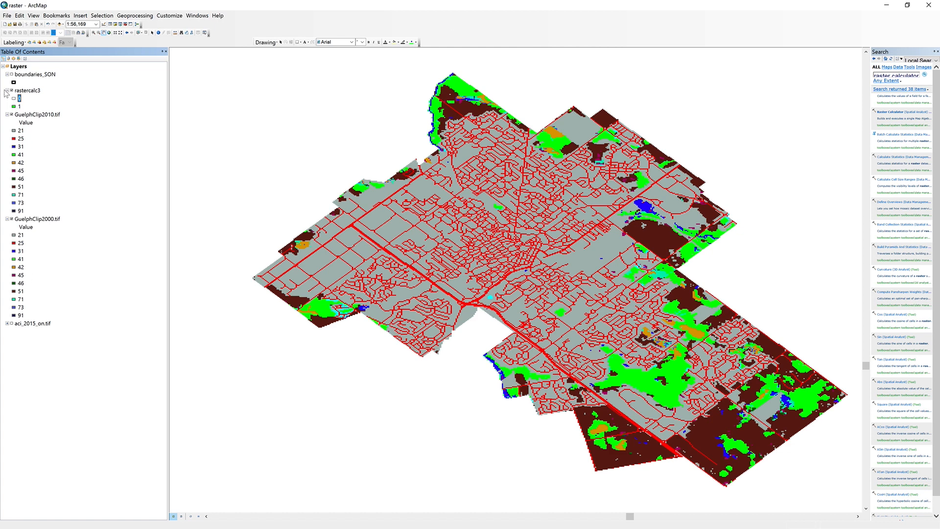
# Step: Change the symbol of value 1 in rastercalc3 to Noise Overlay and clear the selected cells
pyautogui.doubleClick(14, 106)
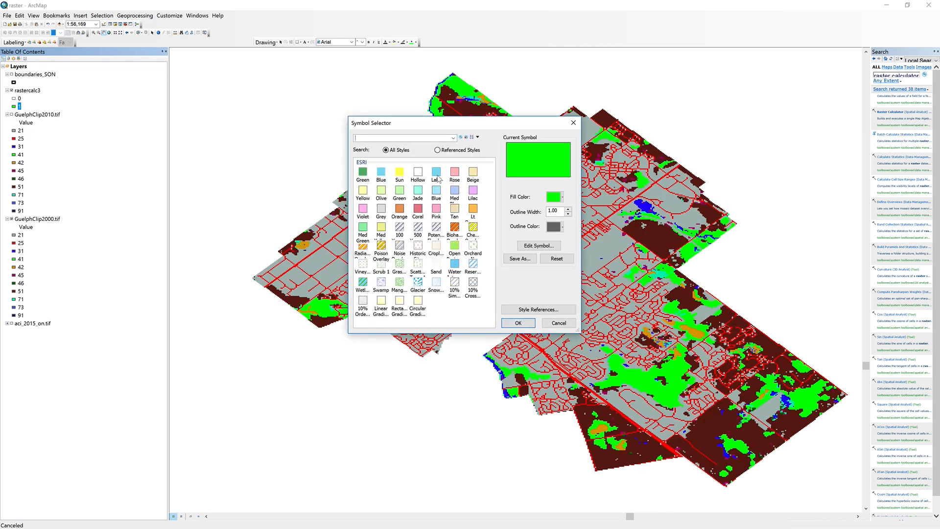
pyautogui.click(451, 174)
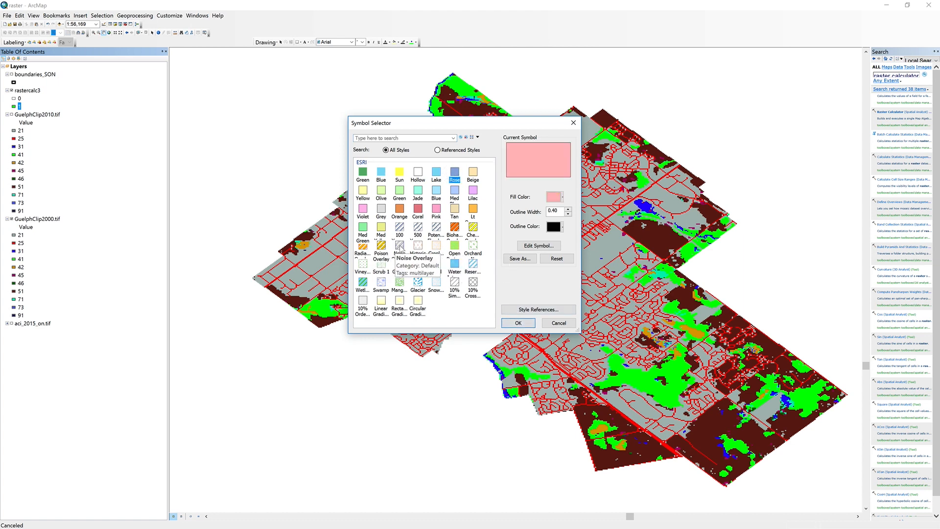
pyautogui.click(400, 247)
pyautogui.click(518, 323)
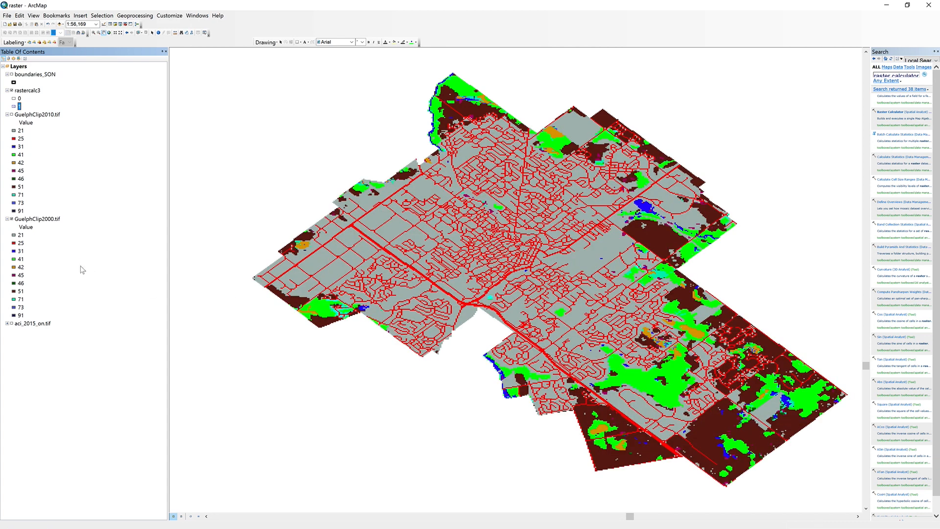
pyautogui.click(146, 31)
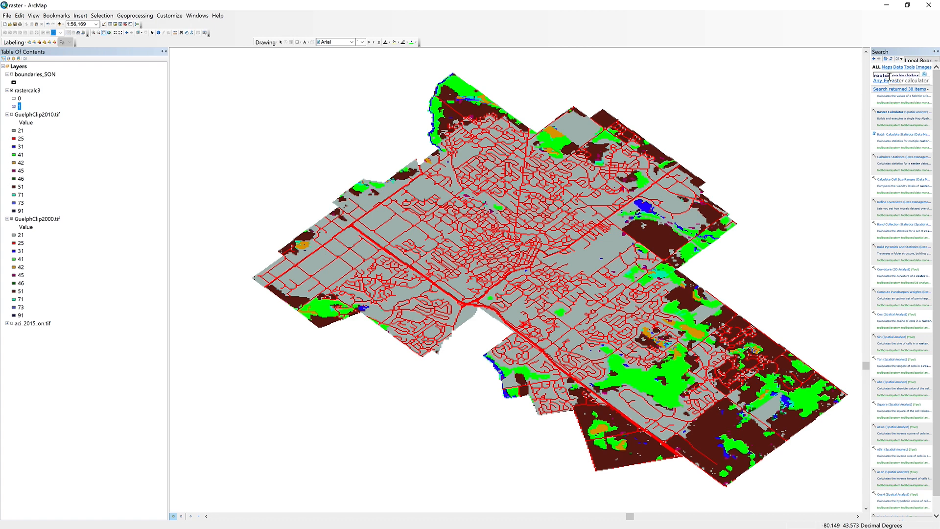
pyautogui.moveTo(838, 2)
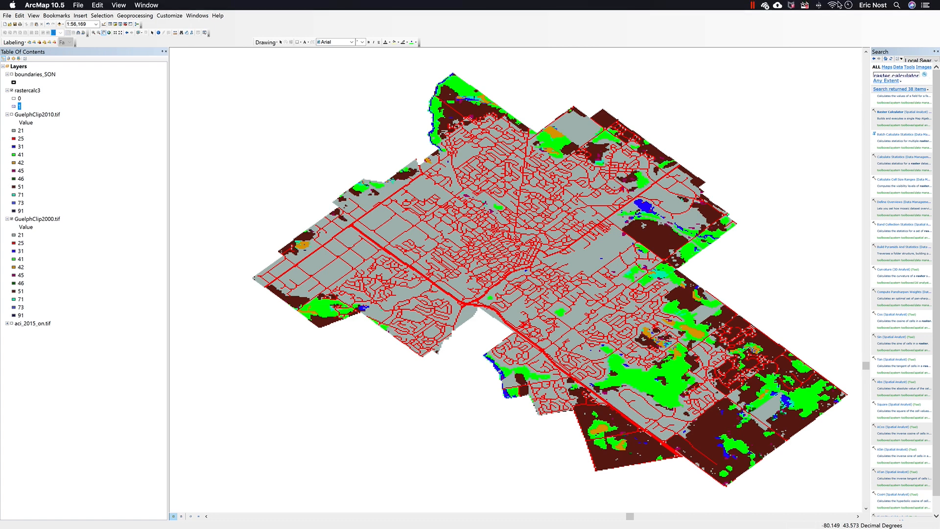